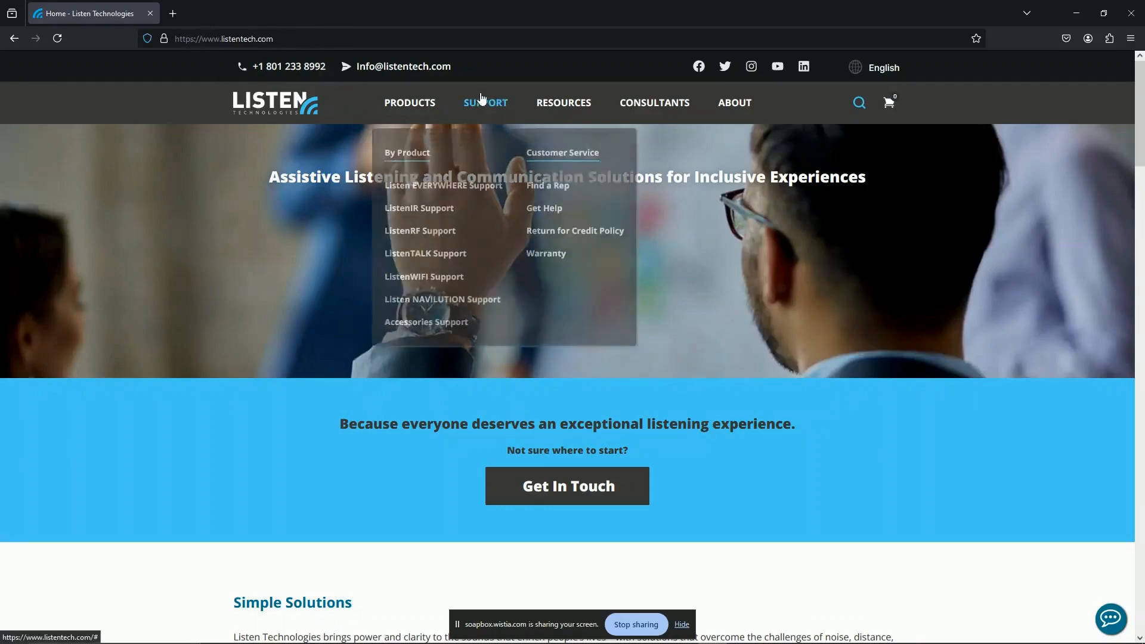
Step: Reach the ListenWIFI Manager Software Download request form via ListenWIFI Support, then minimize Firefox
click(436, 272)
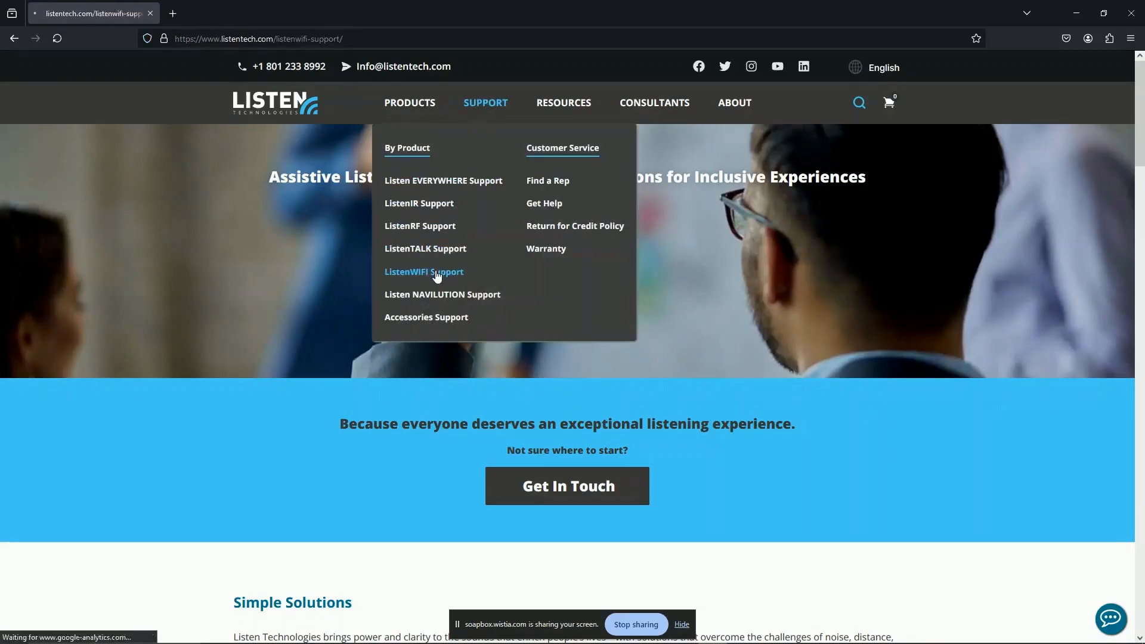
scroll(844, 280, down, 8)
scroll(894, 304, down, 8)
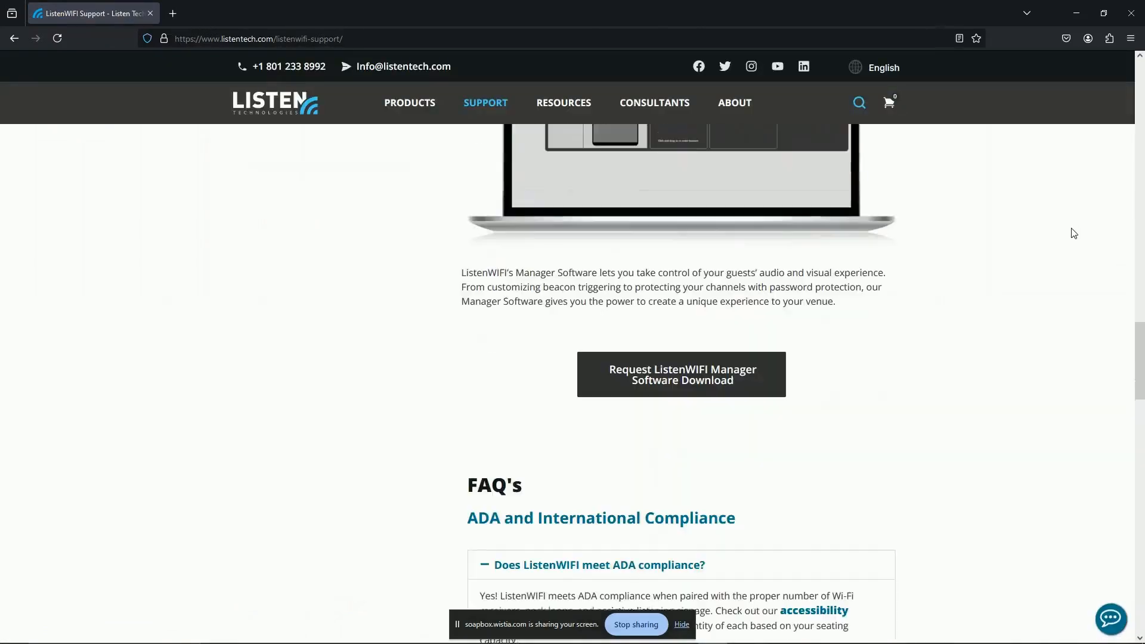
scroll(904, 331, down, 3)
scroll(903, 330, up, 2)
click(700, 427)
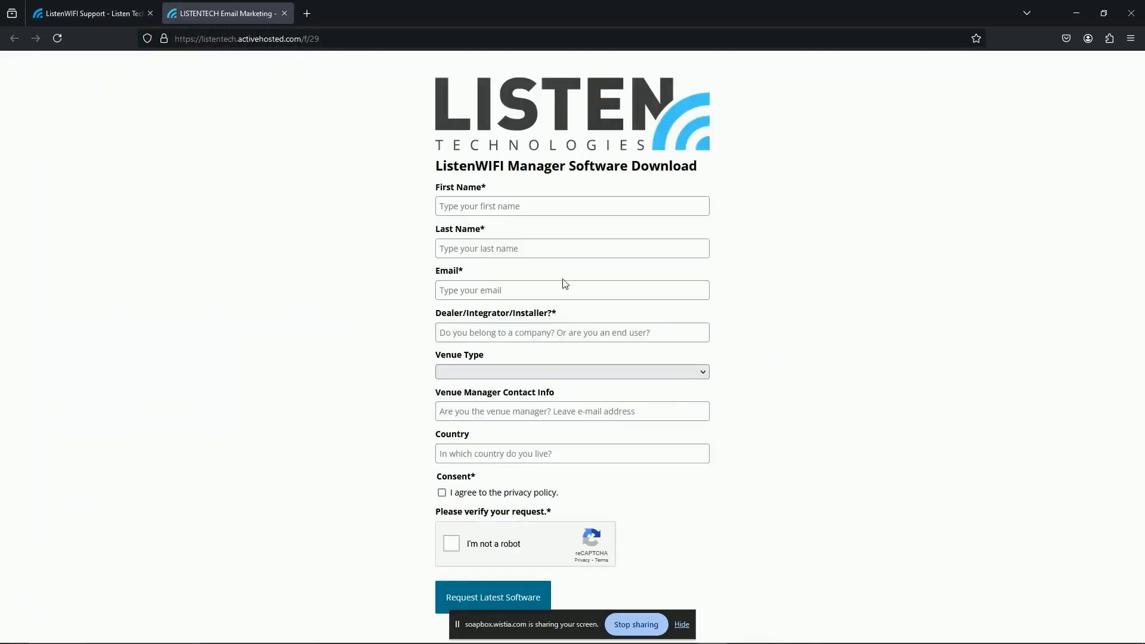
click(1074, 13)
scroll(609, 287, down, 1)
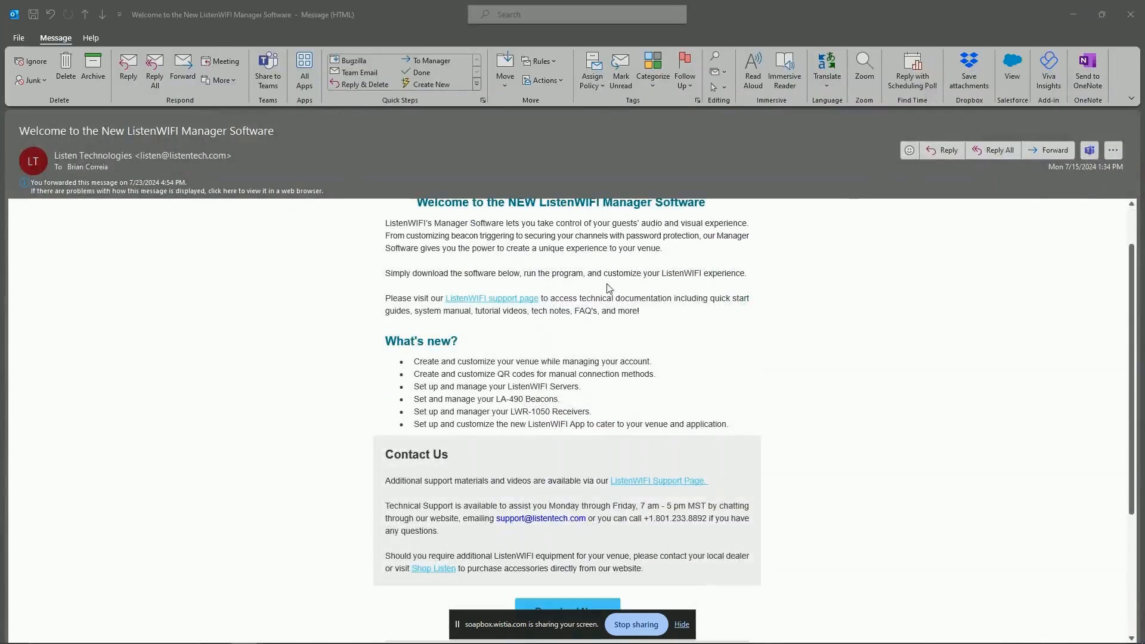
scroll(675, 329, up, 1)
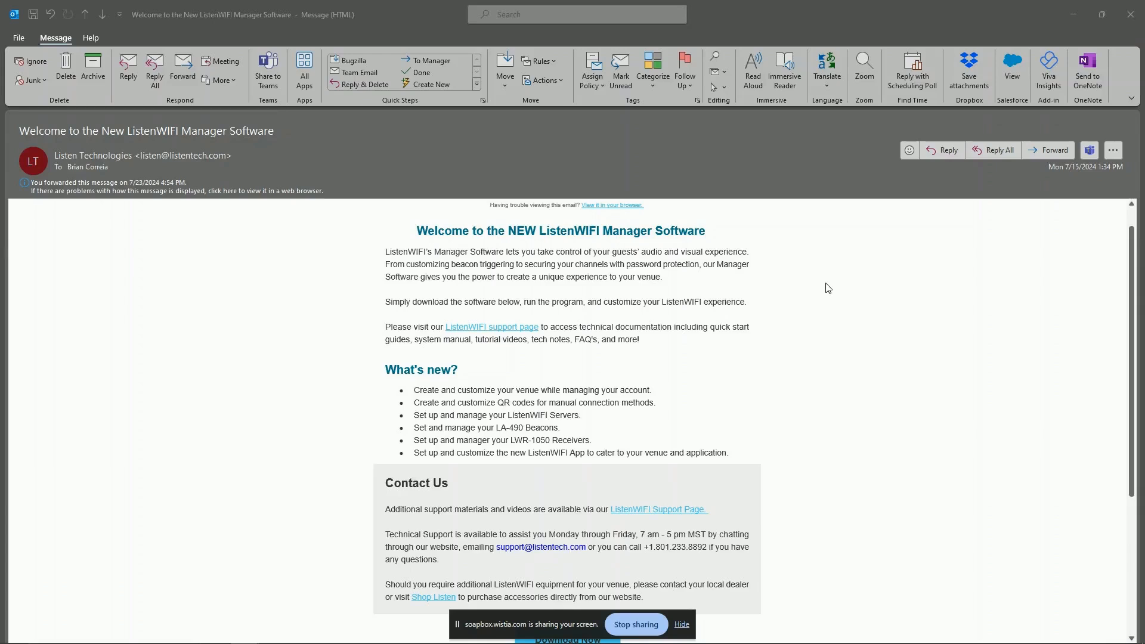
scroll(827, 286, down, 2)
scroll(804, 367, down, 1)
scroll(733, 447, down, 1)
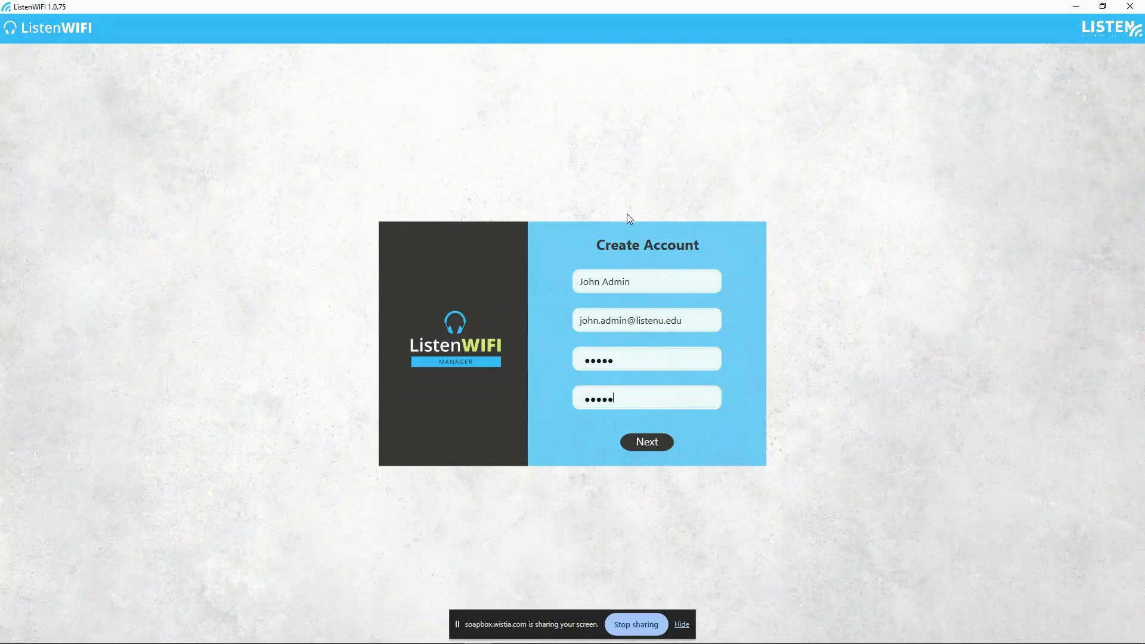
click(658, 441)
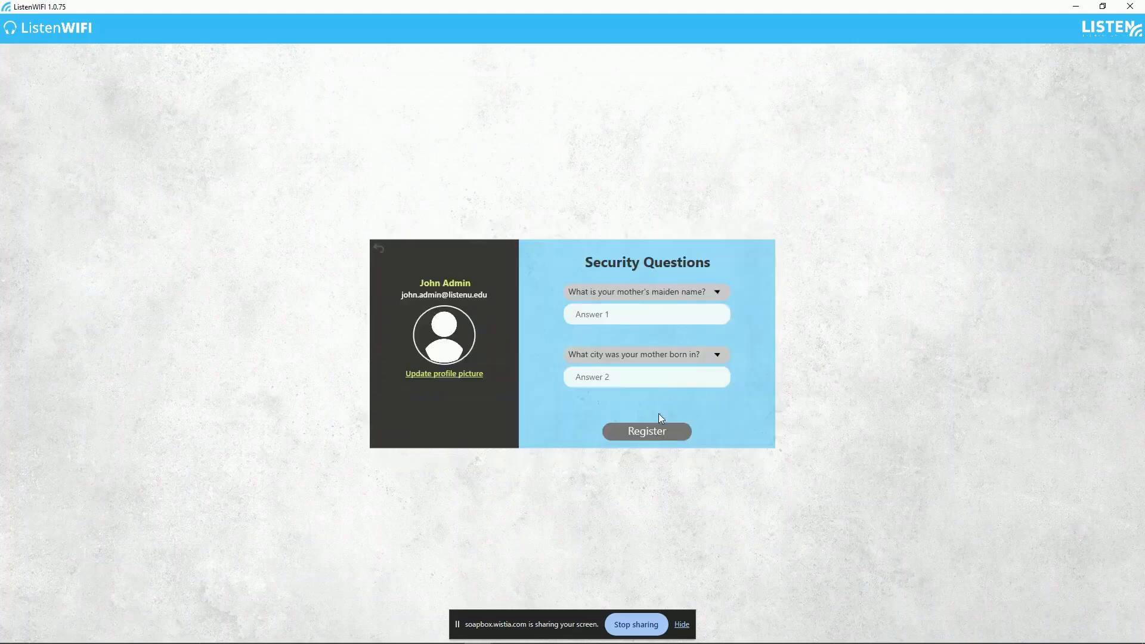
text(Smith)
key(Tab)
key(Tab)
text(San Diego)
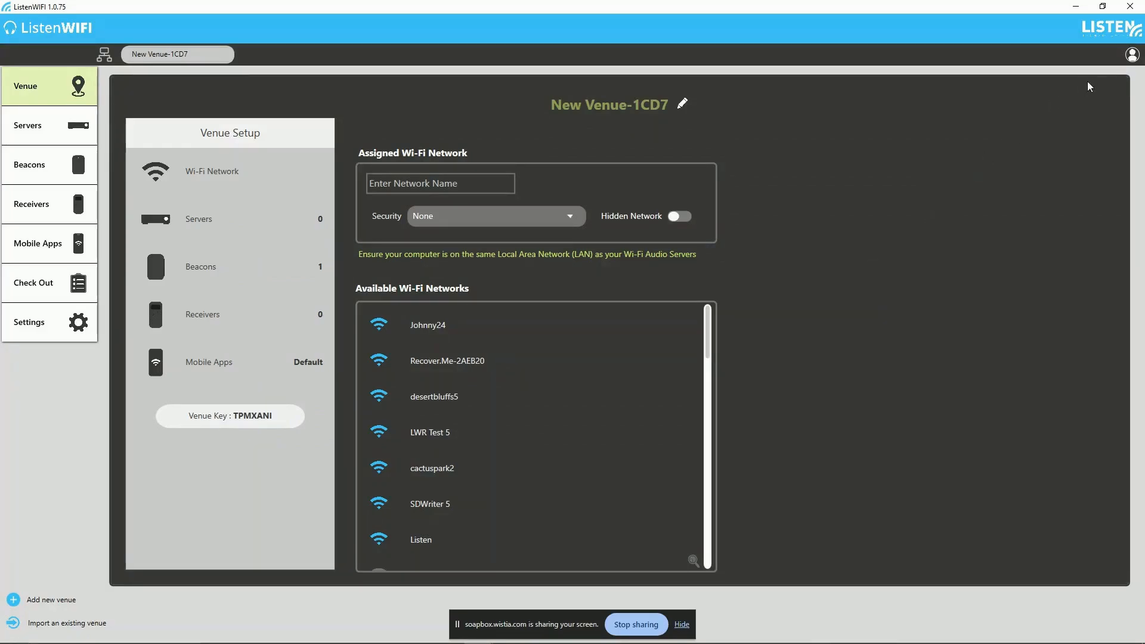
Step: Create operator Jane Operator with her email address under Manage Operators in the owner profile
click(1131, 56)
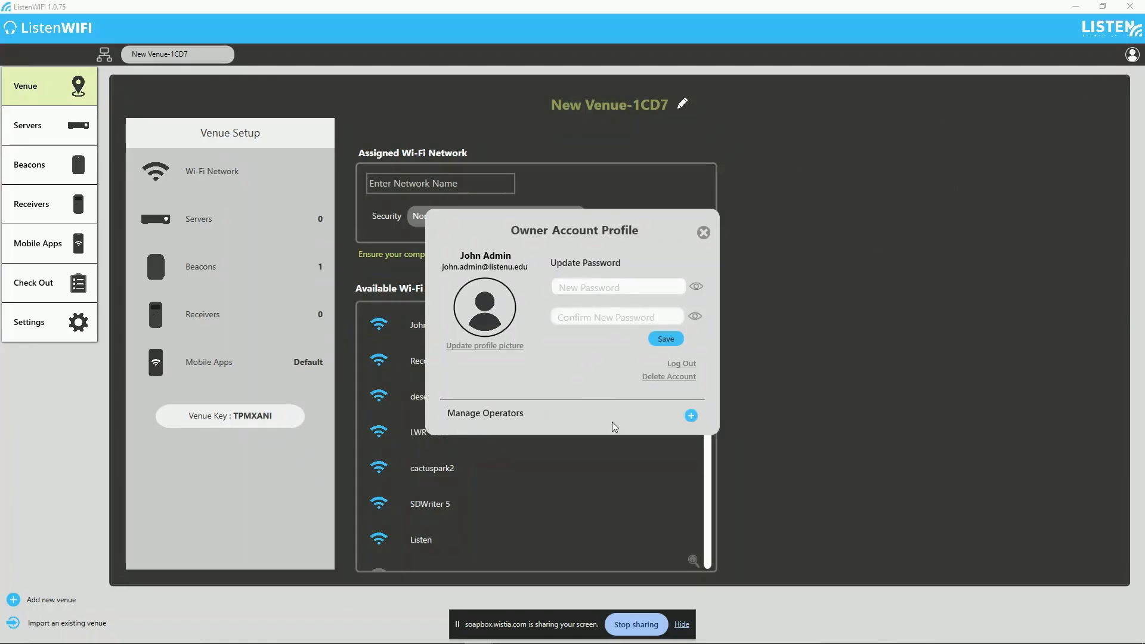
click(690, 416)
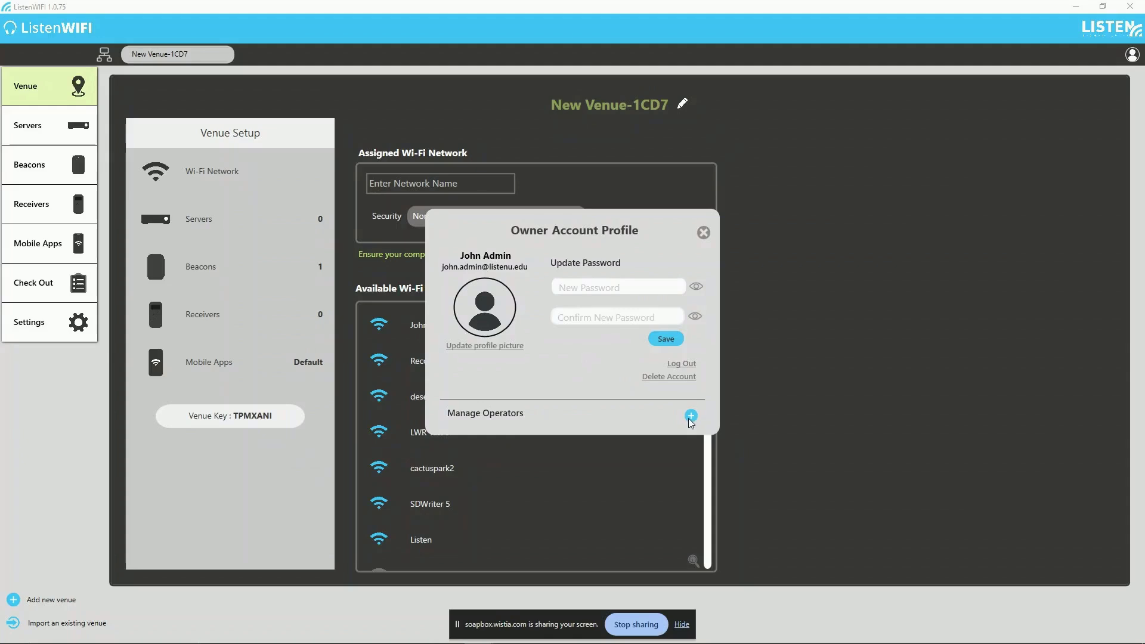
click(468, 437)
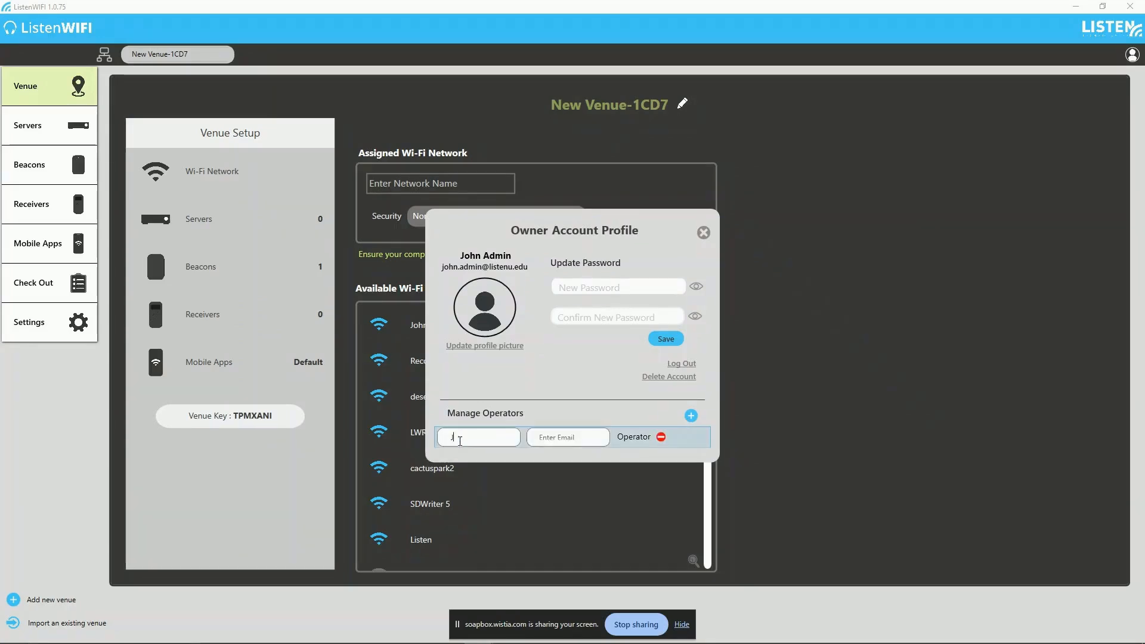
text(Jane Operator)
key(Tab)
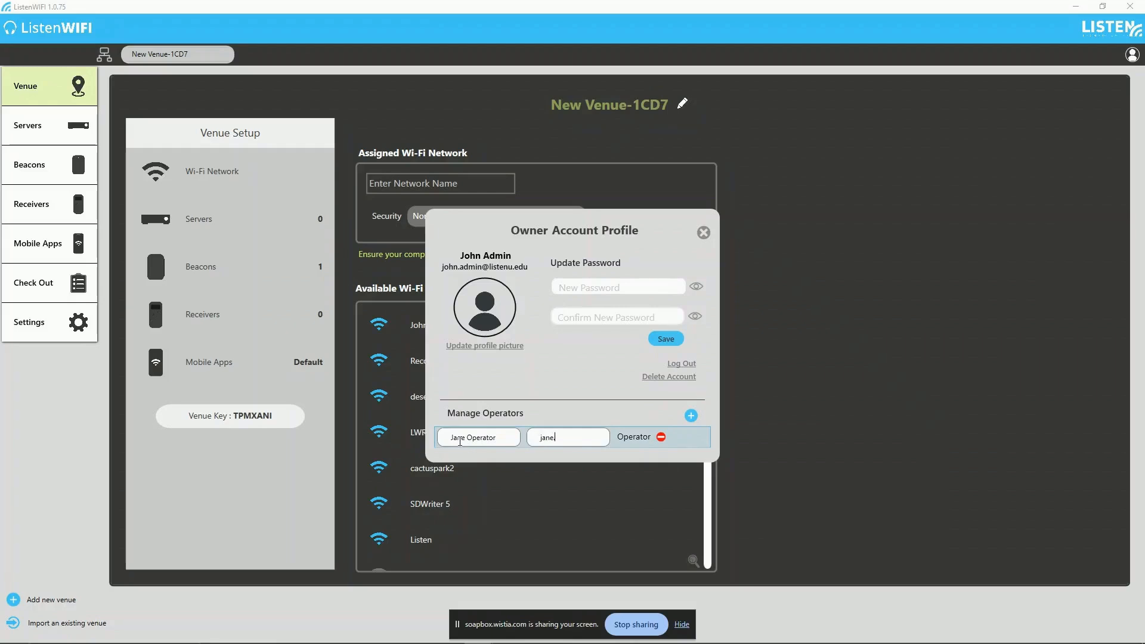
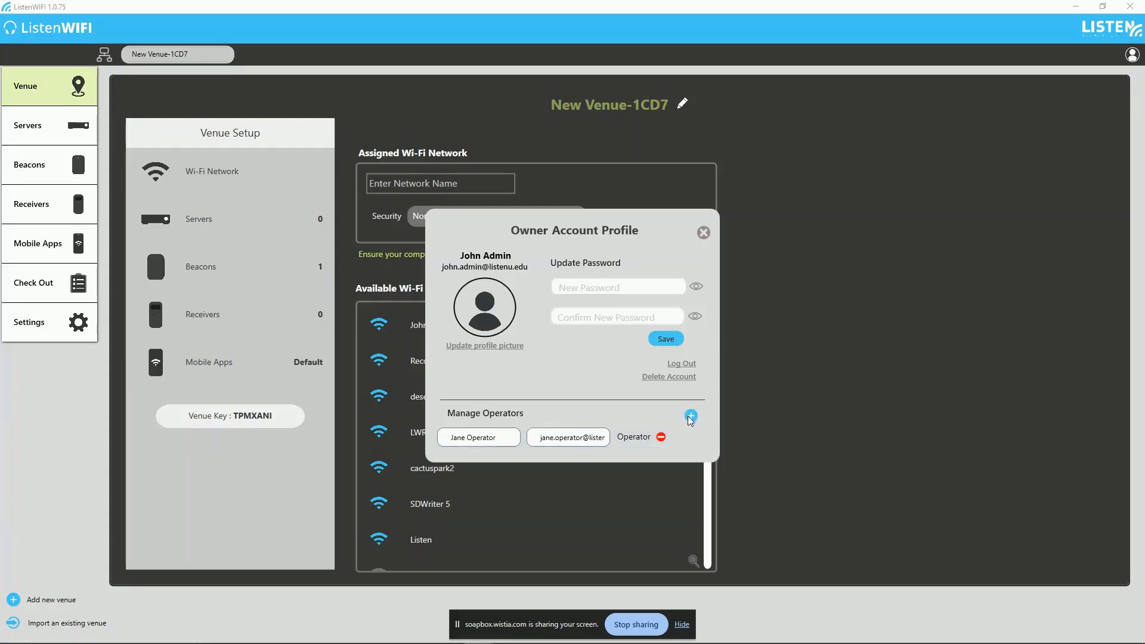
mouse_move(572, 437)
click(661, 437)
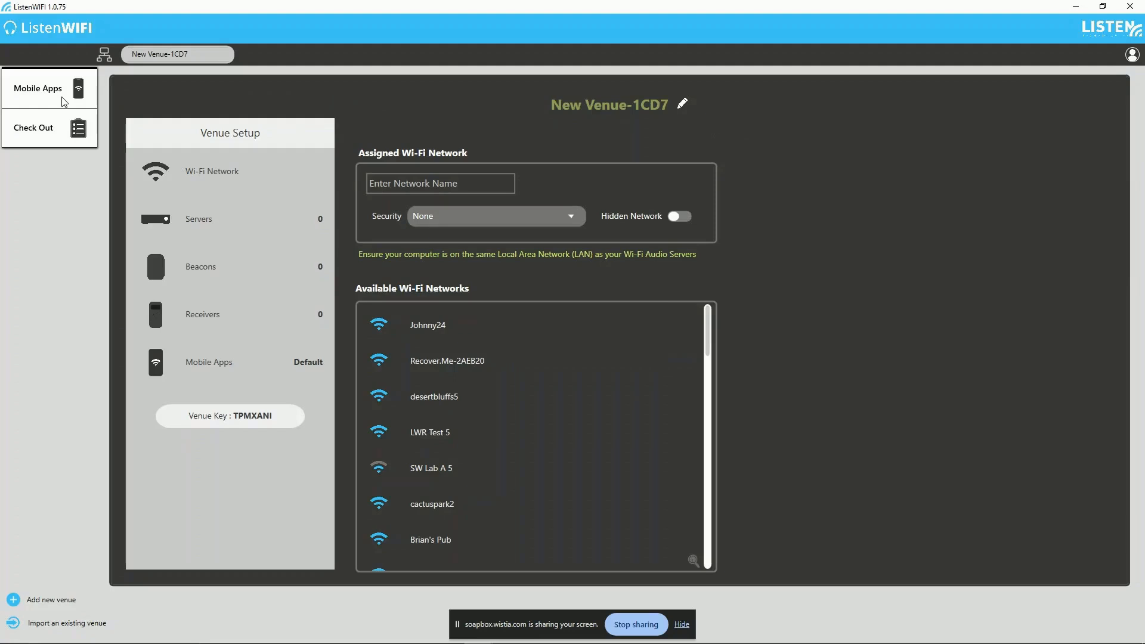
click(64, 94)
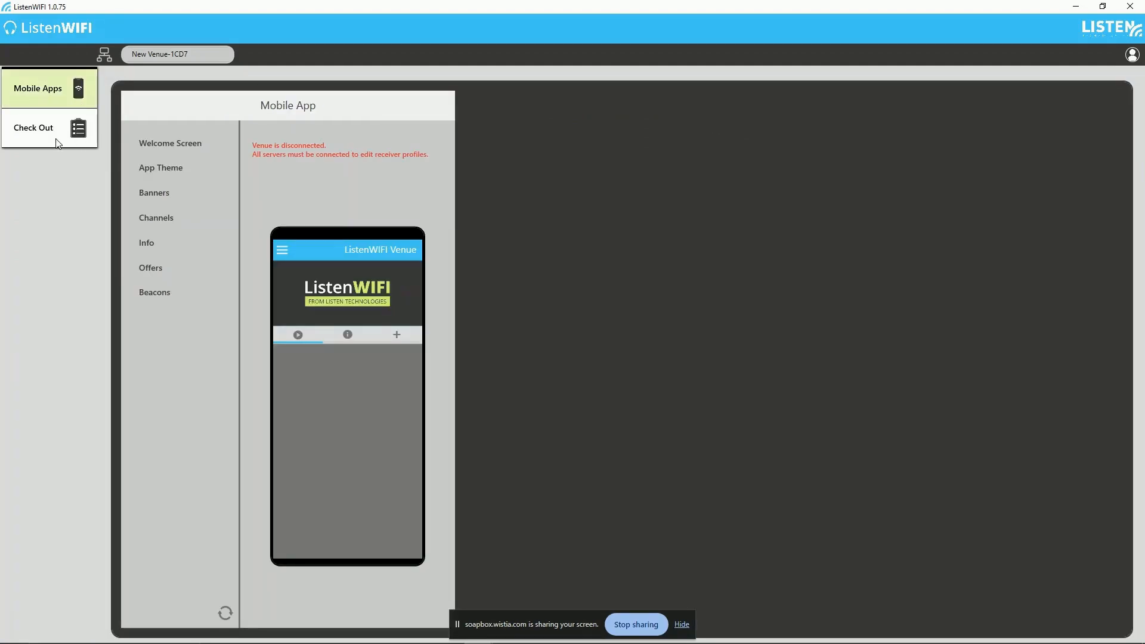
click(33, 127)
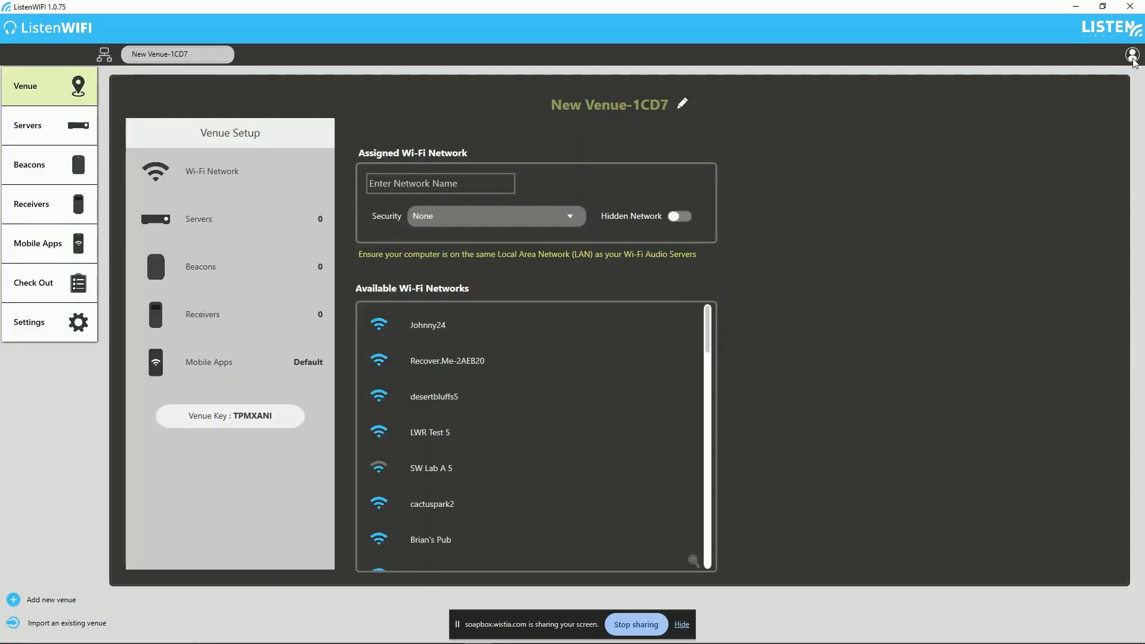
click(1132, 55)
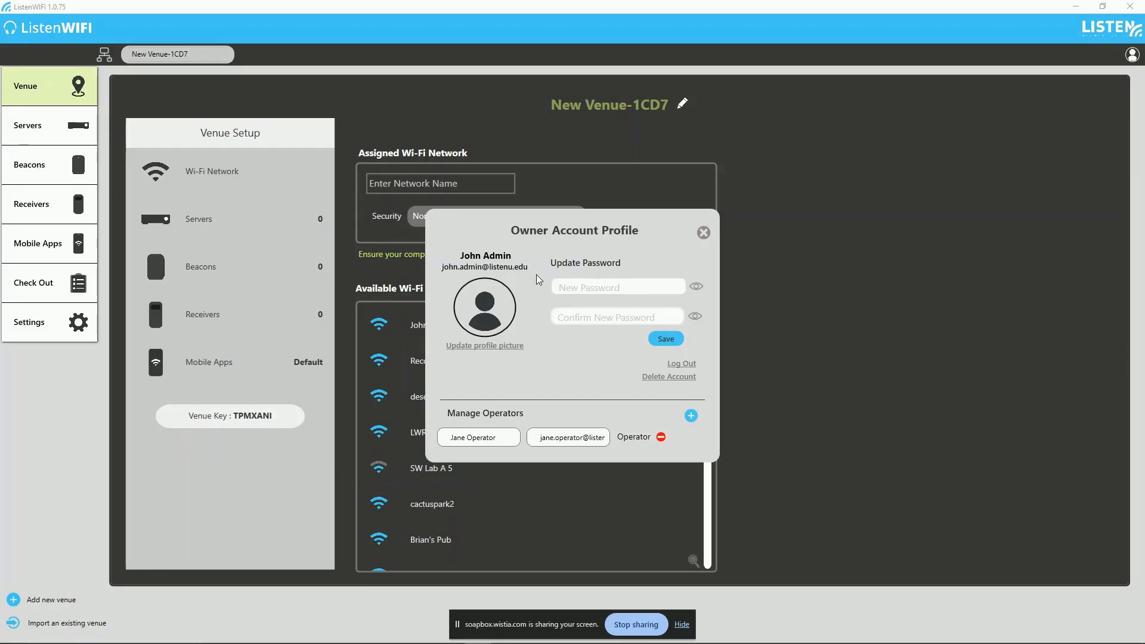
click(606, 286)
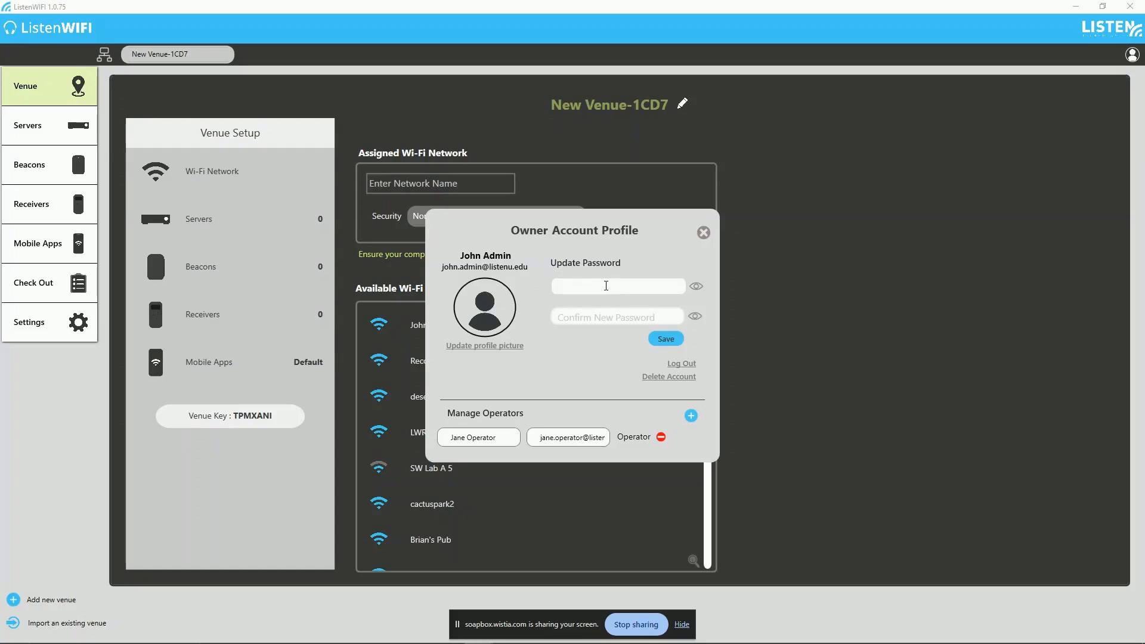